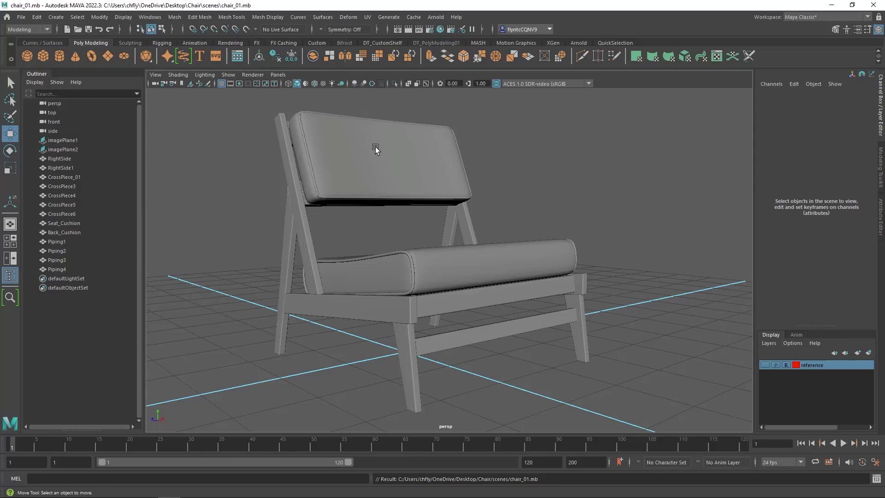
# - Tumble and dolly the perspective view in to a close frontal look at the chair
pyautogui.keyDown('alt'); pyautogui.moveTo(379, 138); pyautogui.dragTo(391, 156); pyautogui.keyUp('alt')
pyautogui.keyDown('alt'); pyautogui.moveTo(391, 156); pyautogui.dragTo(393, 190, button='right'); pyautogui.keyUp('alt')
pyautogui.keyDown('alt'); pyautogui.moveTo(392, 189); pyautogui.dragTo(391, 167); pyautogui.keyUp('alt')
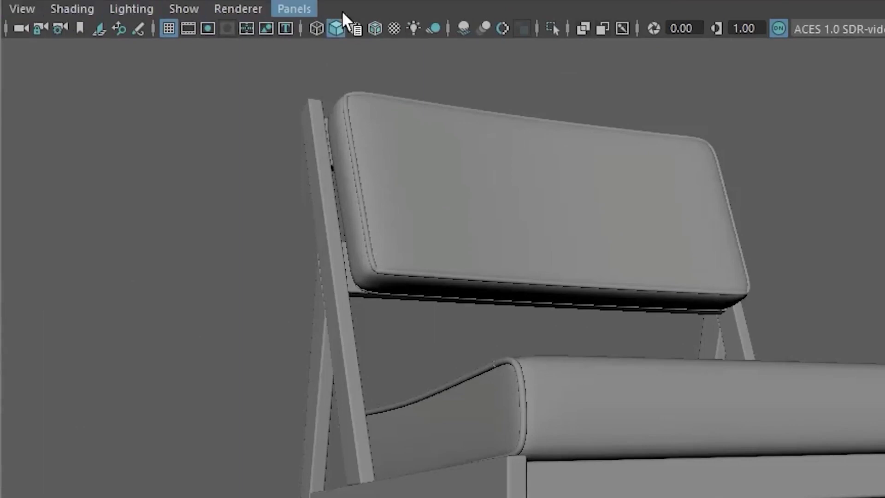
# - Switch the viewport renderer to Arnold and start the live render, showing a dark chair
pyautogui.click(244, 11)
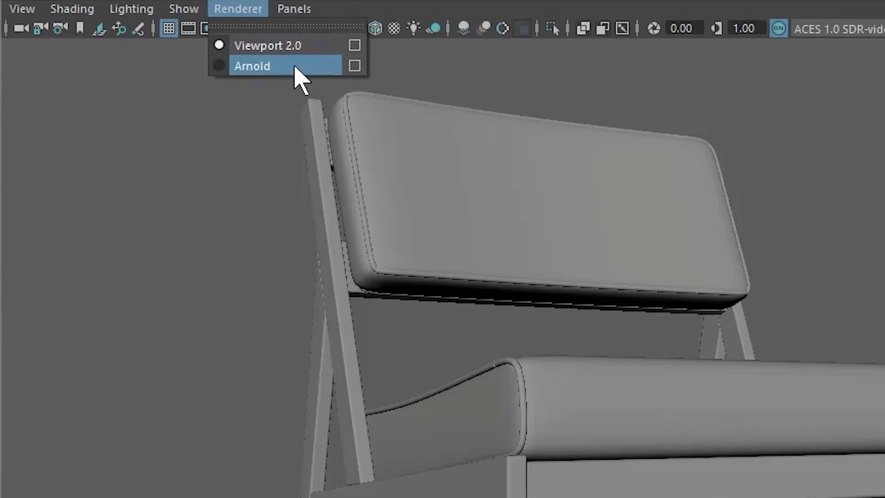
pyautogui.click(295, 68)
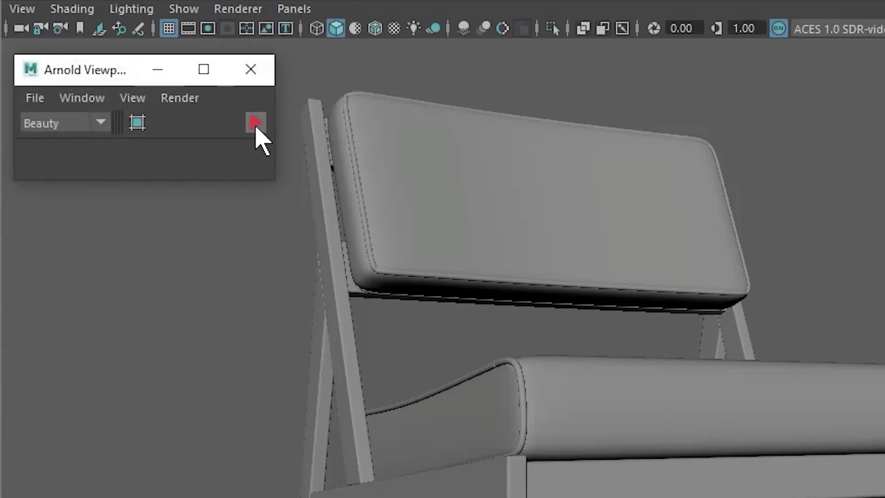
pyautogui.click(254, 122)
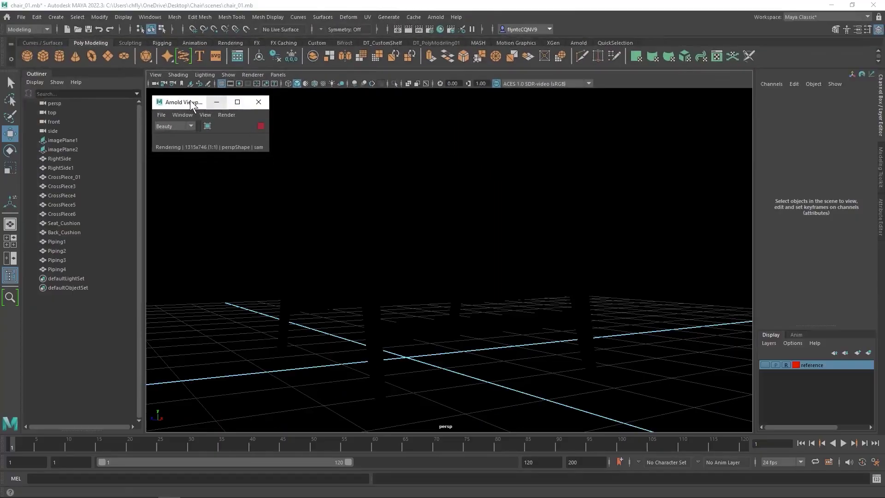
pyautogui.moveTo(191, 105); pyautogui.dragTo(188, 103)
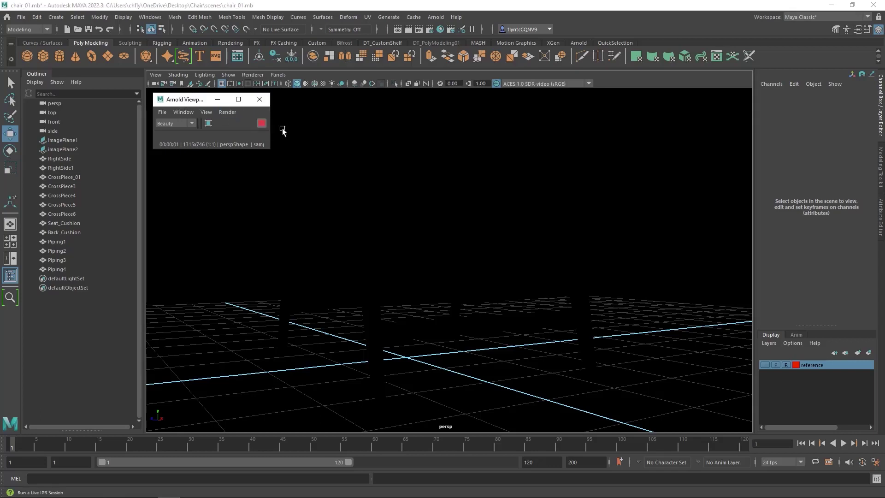
# - Add an Arnold Skydome Light and tumble the view to check the evenly grey-lit chair
pyautogui.click(434, 18)
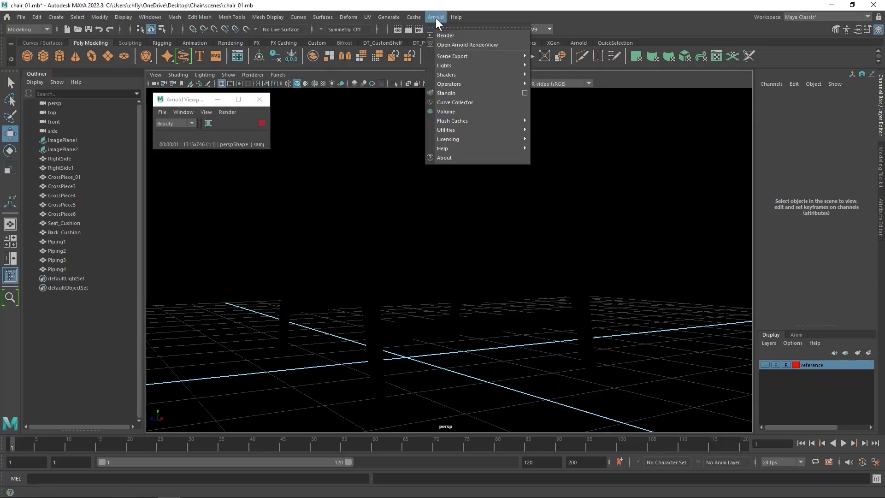
pyautogui.moveTo(449, 65)
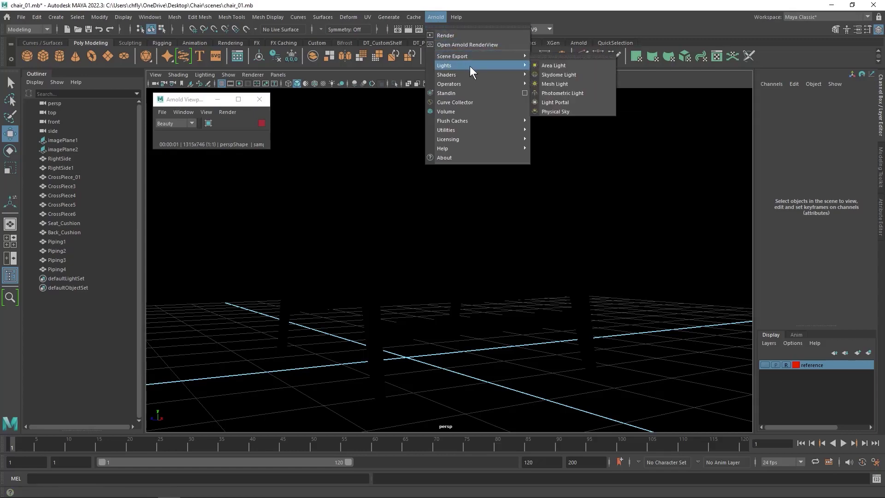
pyautogui.click(586, 75)
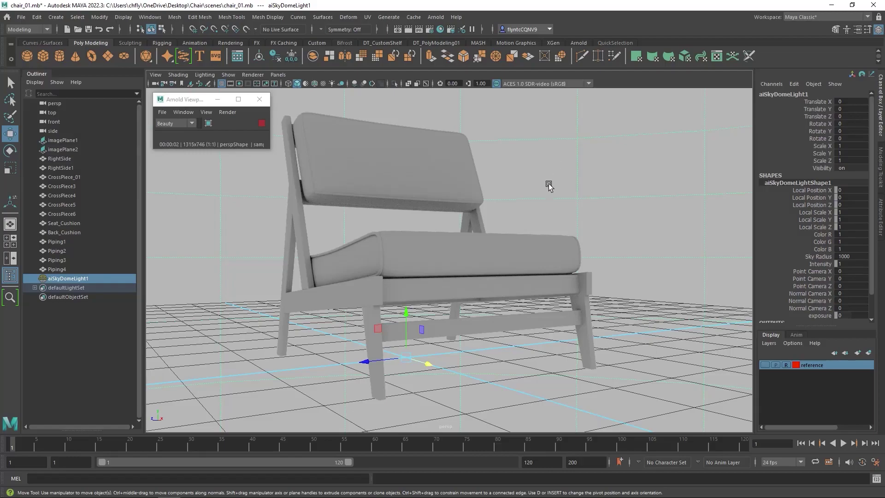
pyautogui.moveTo(547, 186)
pyautogui.keyDown('alt'); pyautogui.mouseDown()
pyautogui.moveTo(559, 193)
pyautogui.moveTo(527, 199)
pyautogui.moveTo(535, 194)
pyautogui.moveTo(525, 191)
pyautogui.moveTo(520, 200)
pyautogui.moveTo(531, 205)
pyautogui.moveTo(430, 207)
pyautogui.mouseUp(); pyautogui.keyUp('alt')
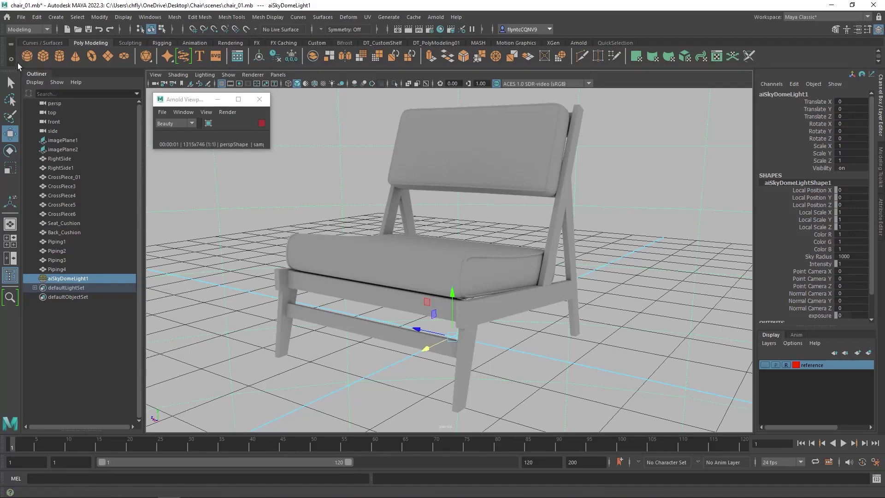
# - Create a polygon plane under the chair and scale it up to 28.804 as a floor
pyautogui.click(111, 59)
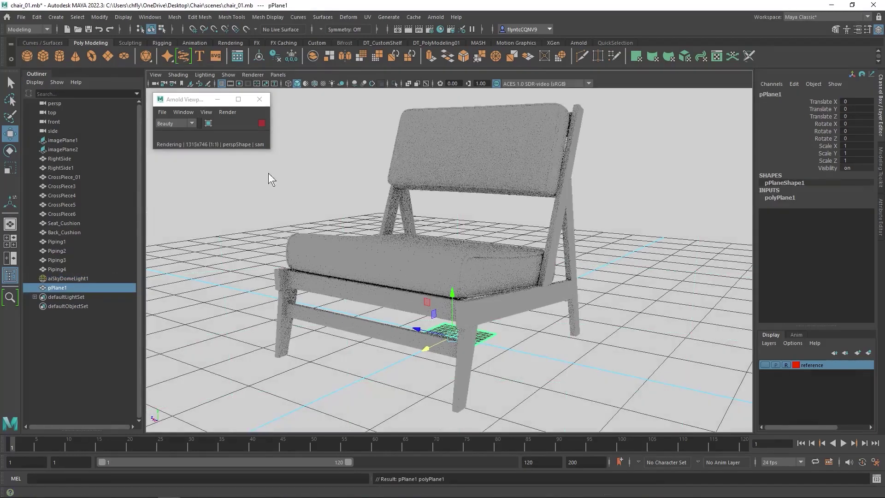
pyautogui.press('r')
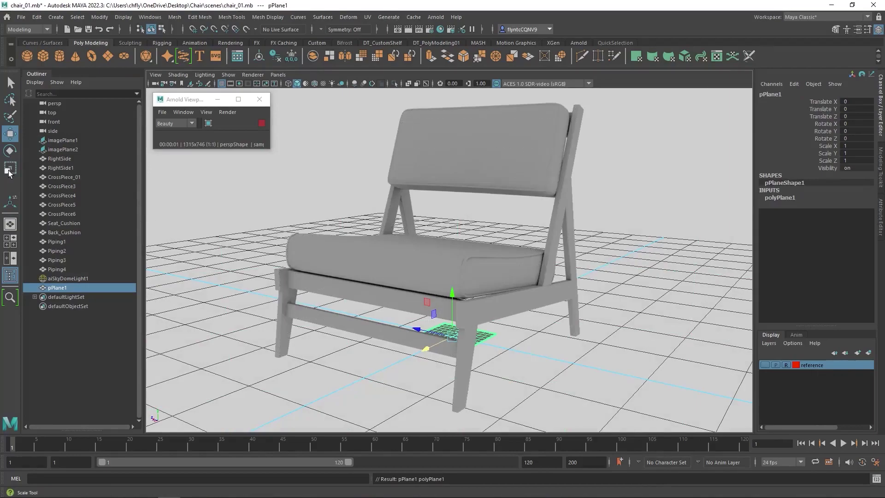
pyautogui.moveTo(453, 336)
pyautogui.mouseDown()
pyautogui.moveTo(445, 362)
pyautogui.moveTo(400, 336)
pyautogui.moveTo(458, 337)
pyautogui.mouseUp()
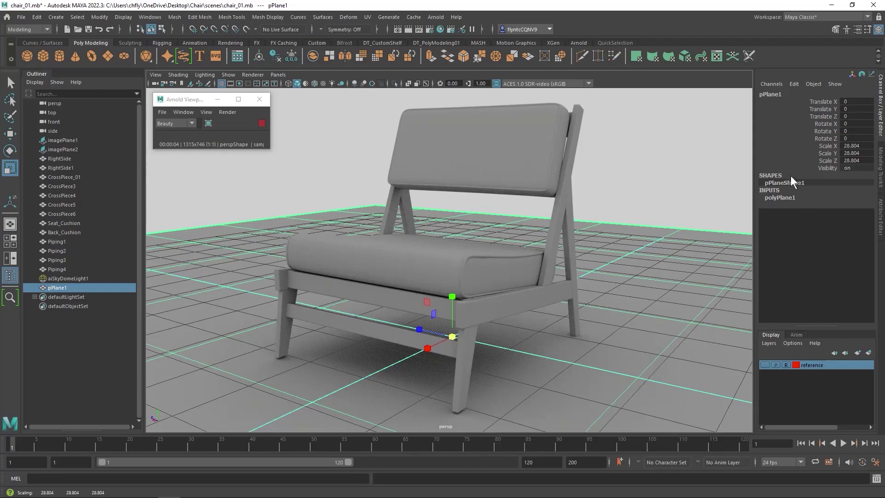
# - Set polyPlane1 Subdivisions Width and Height both to 1 in the Channel Box
pyautogui.click(781, 197)
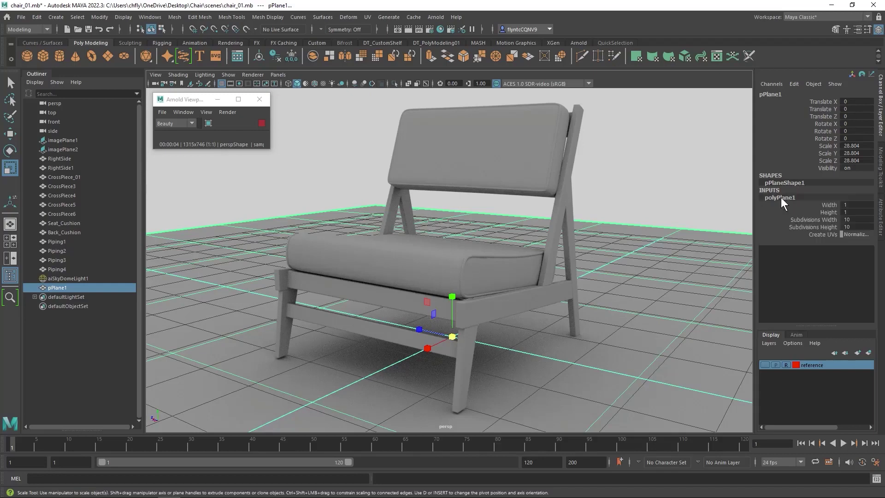
pyautogui.doubleClick(855, 219)
pyautogui.write('1')
pyautogui.press('Tab')
pyautogui.write('1')
pyautogui.press('Tab')
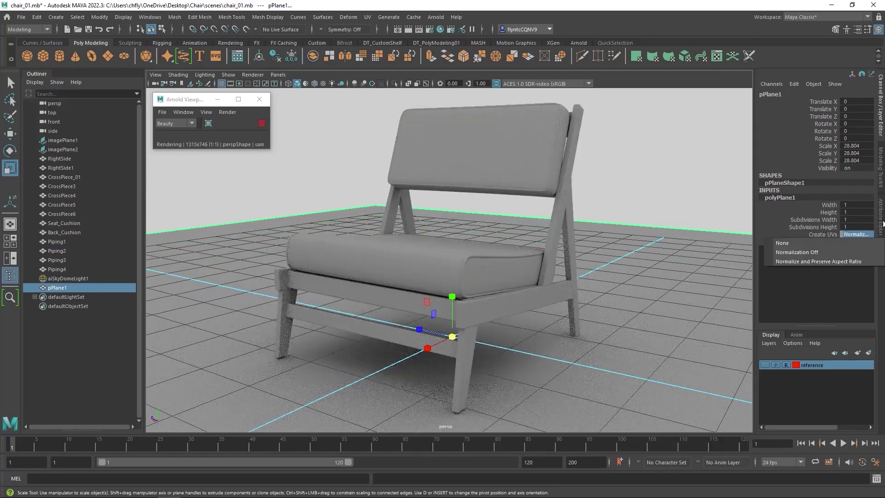
pyautogui.click(881, 223)
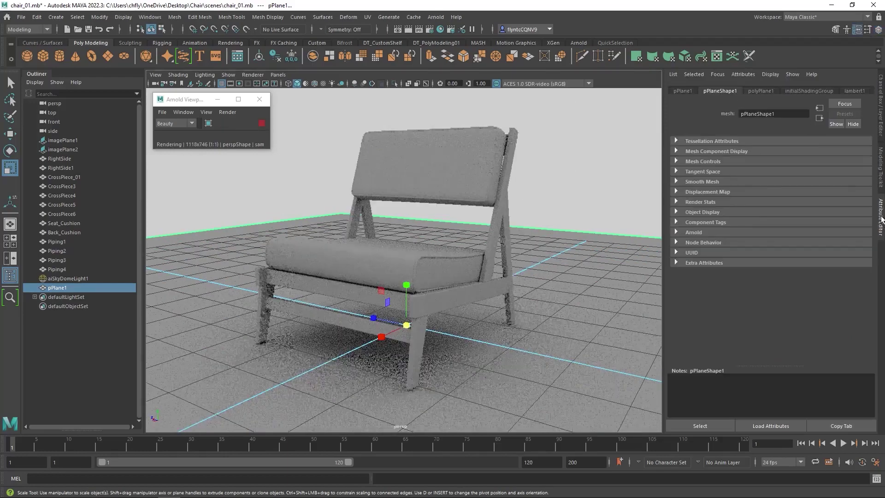
pyautogui.click(761, 90)
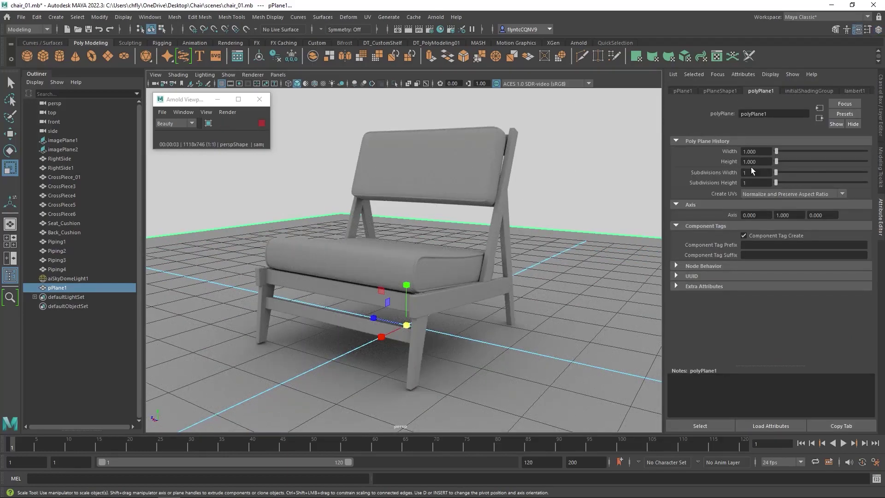
pyautogui.click(881, 107)
pyautogui.press('e')
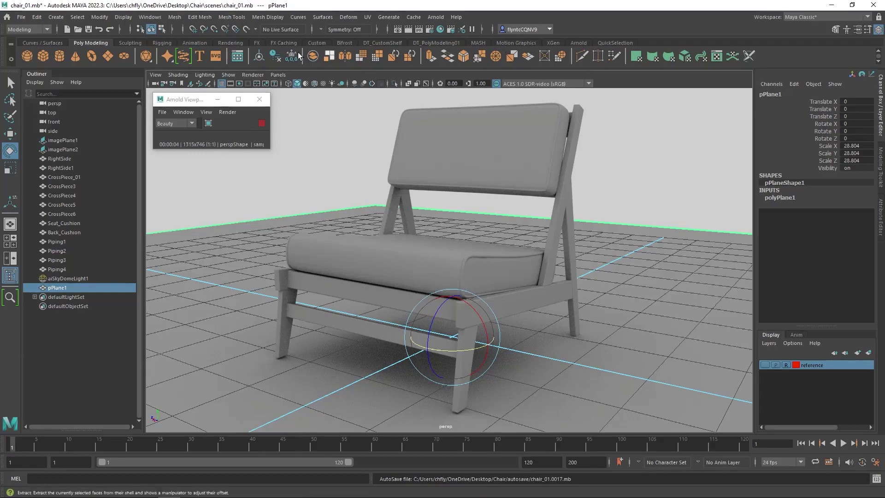
# - Add a directional light, raise it, and rotate it to -114.363, -7.368, 30.332
pyautogui.click(231, 43)
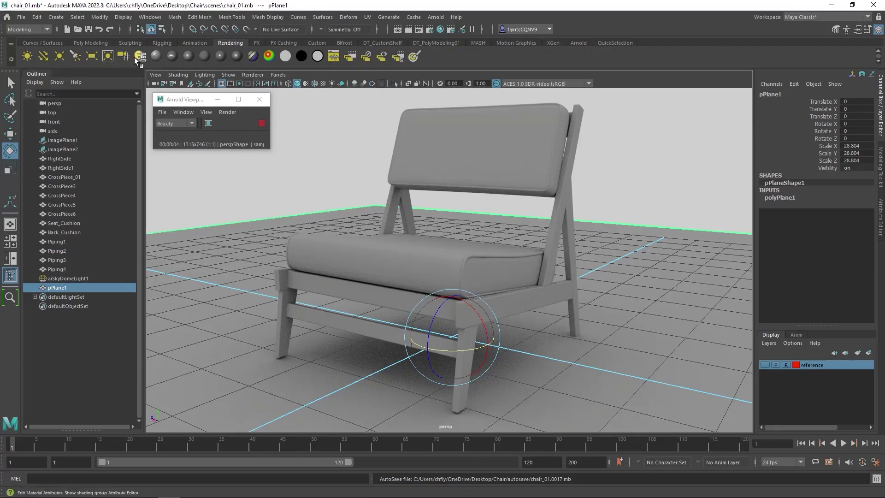
pyautogui.click(45, 56)
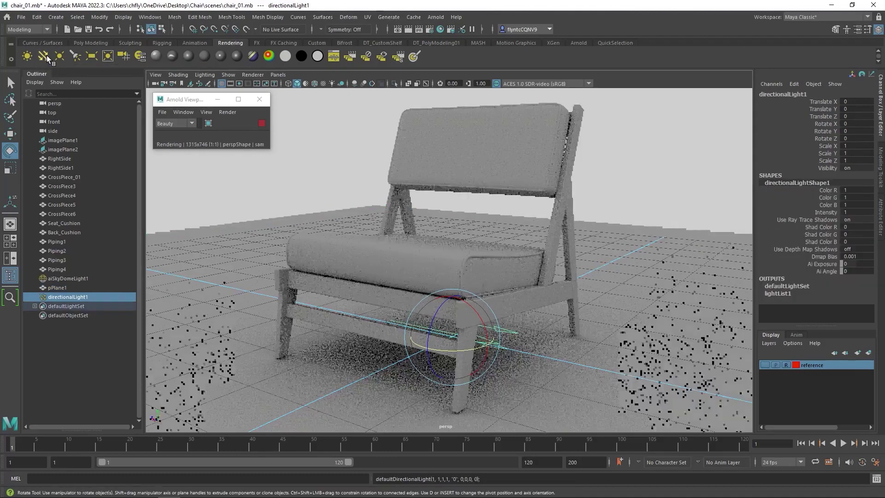
pyautogui.click(10, 134)
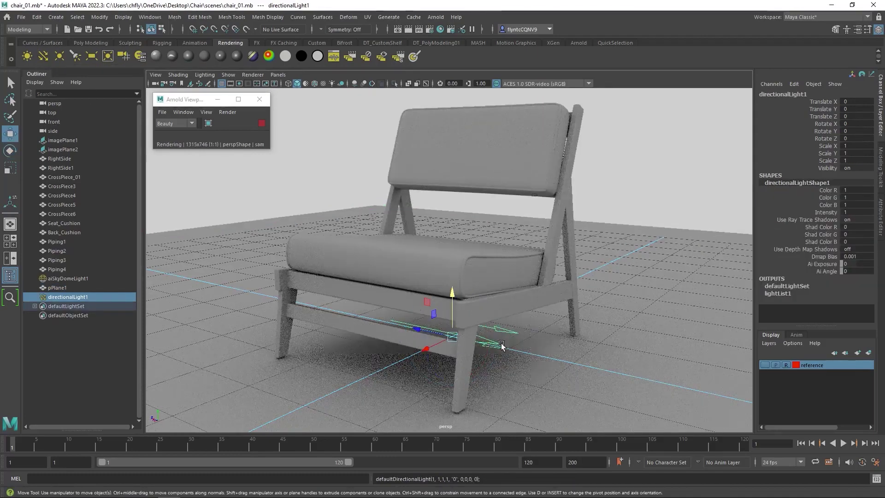
pyautogui.moveTo(455, 295); pyautogui.dragTo(449, 87)
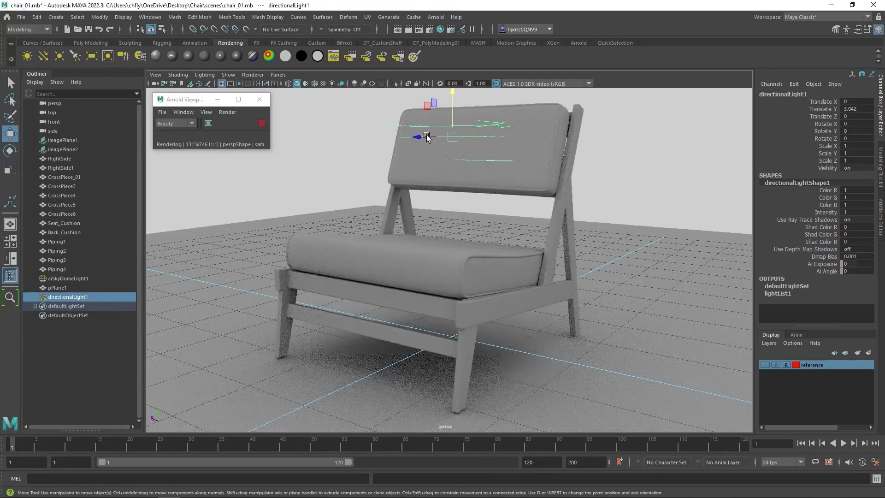
pyautogui.moveTo(426, 136); pyautogui.dragTo(395, 134)
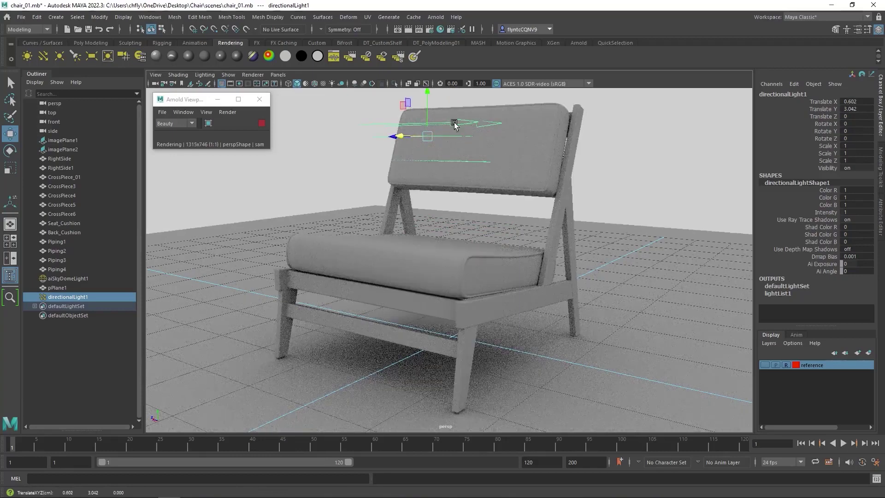
pyautogui.click(10, 150)
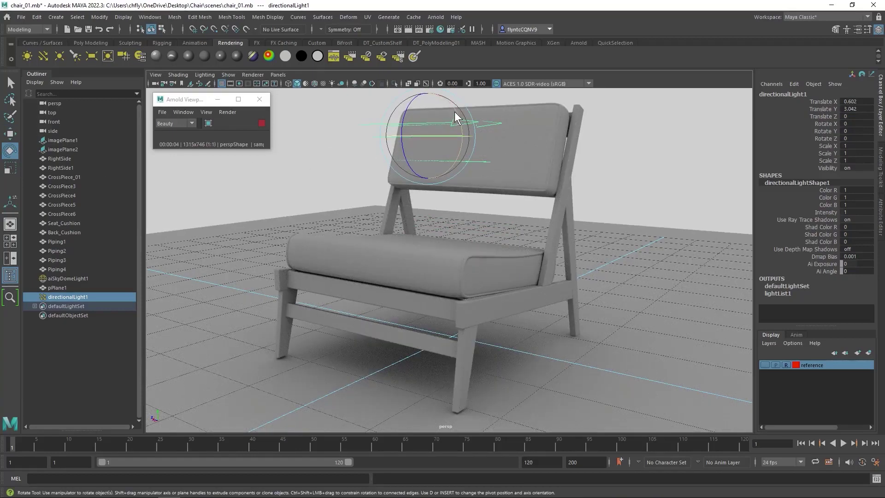
pyautogui.moveTo(458, 120); pyautogui.dragTo(443, 163)
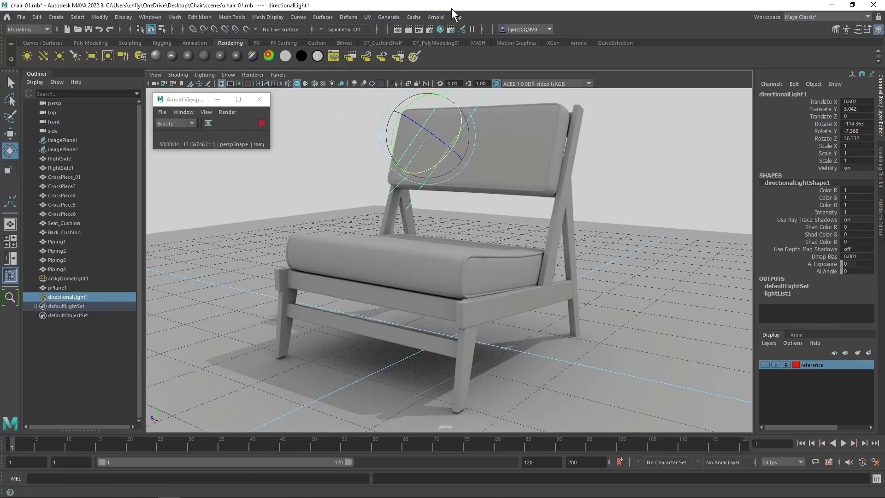
# - Open the Arnold RenderView and run an IPR render of the chair with angled shadows
pyautogui.click(435, 18)
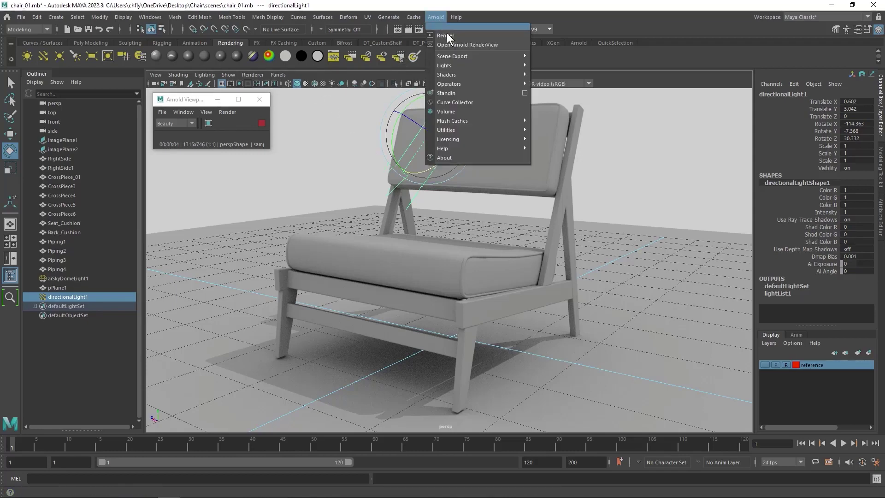
pyautogui.click(495, 45)
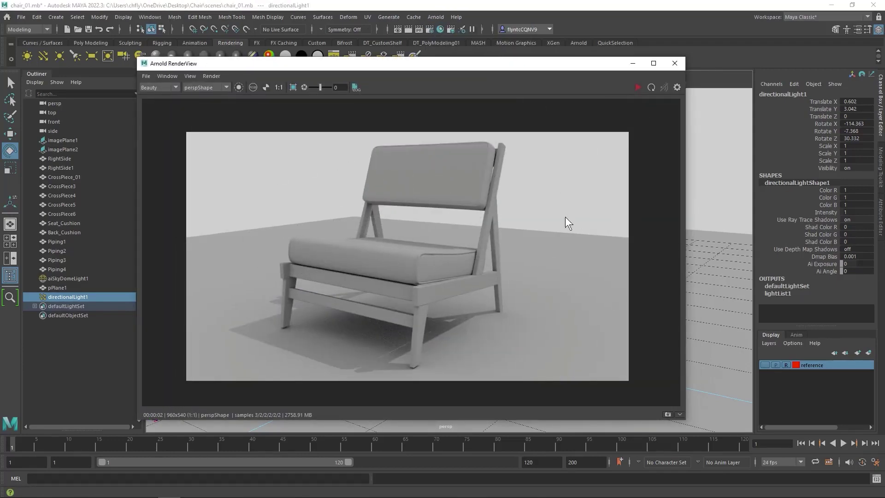
pyautogui.click(639, 87)
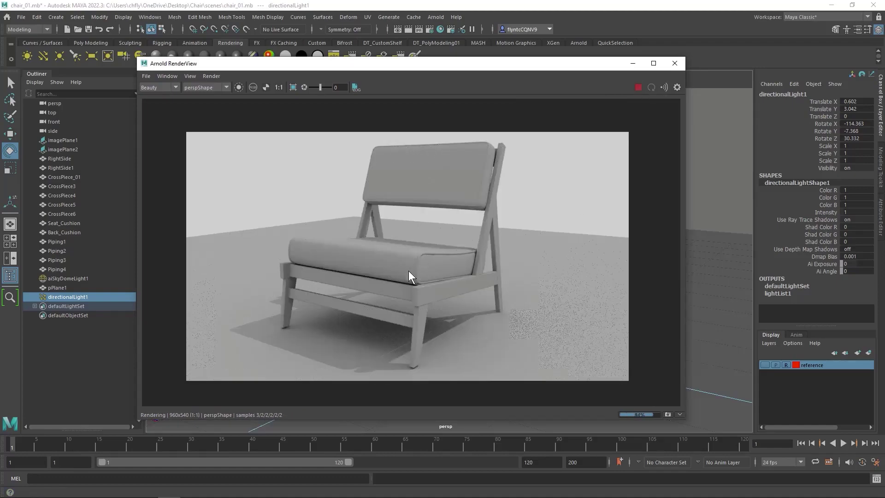
pyautogui.moveTo(408, 278)
pyautogui.mouseDown(button='middle')
pyautogui.moveTo(474, 256)
pyautogui.moveTo(369, 282)
pyautogui.moveTo(448, 275)
pyautogui.moveTo(455, 256)
pyautogui.moveTo(386, 280)
pyautogui.moveTo(422, 267)
pyautogui.mouseUp(button='middle')
pyautogui.scroll(3, 432, 266)
pyautogui.scroll(-4, 432, 266)
pyautogui.scroll(3, 432, 267)
pyautogui.scroll(-2, 432, 267)
pyautogui.moveTo(432, 267); pyautogui.dragTo(429, 267, button='middle')
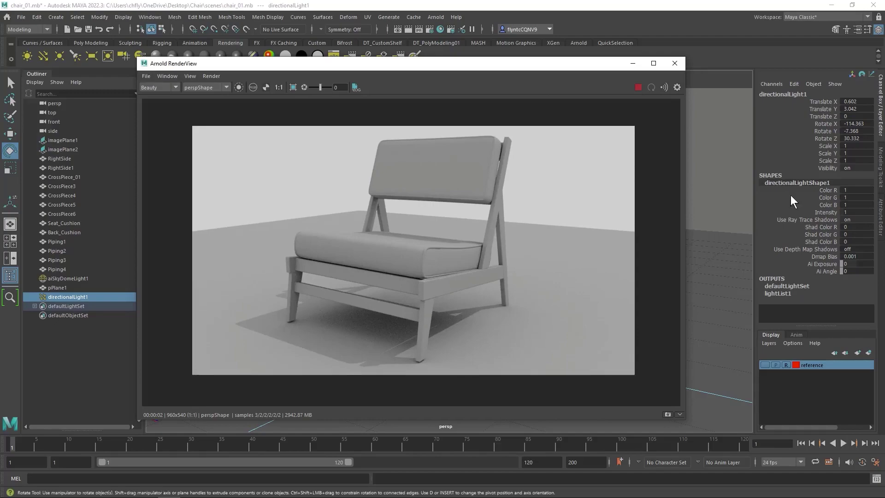
pyautogui.keyDown('alt'); pyautogui.moveTo(723, 252); pyautogui.dragTo(719, 277); pyautogui.keyUp('alt')
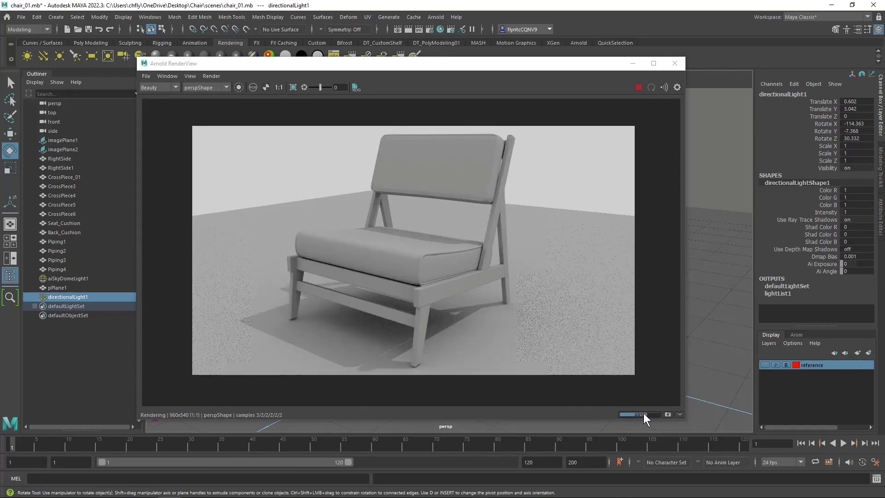
pyautogui.keyDown('alt'); pyautogui.moveTo(715, 293); pyautogui.dragTo(714, 289); pyautogui.keyUp('alt')
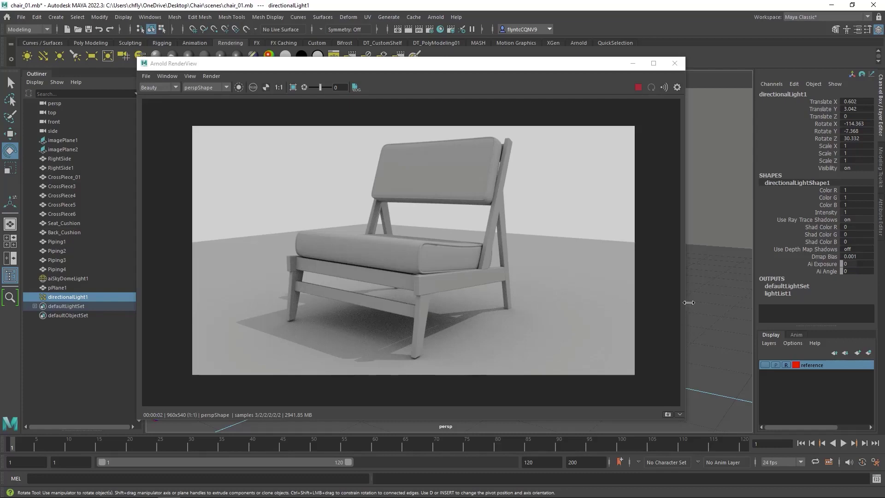
# - Assign a new aiStandardSurface material to the floor plane pPlane1
pyautogui.click(710, 283)
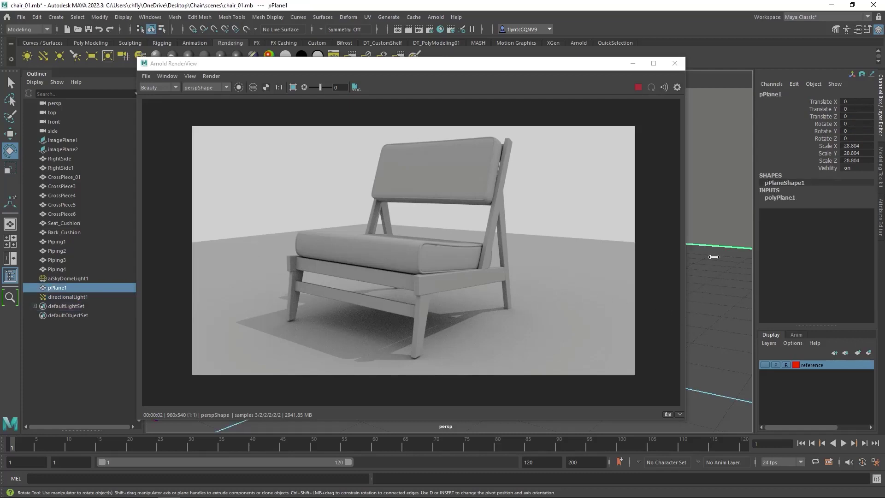
pyautogui.moveTo(709, 119); pyautogui.dragTo(707, 357, button='right')
pyautogui.moveTo(220, 125); pyautogui.dragTo(739, 74)
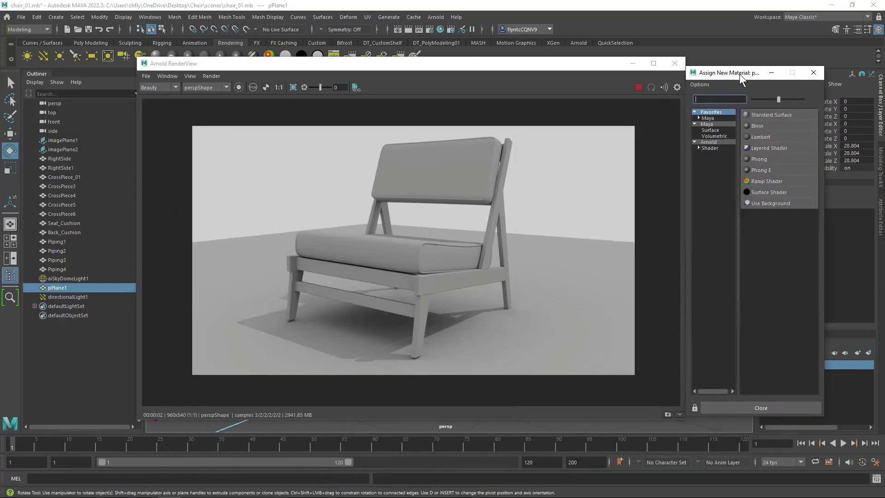
pyautogui.click(724, 142)
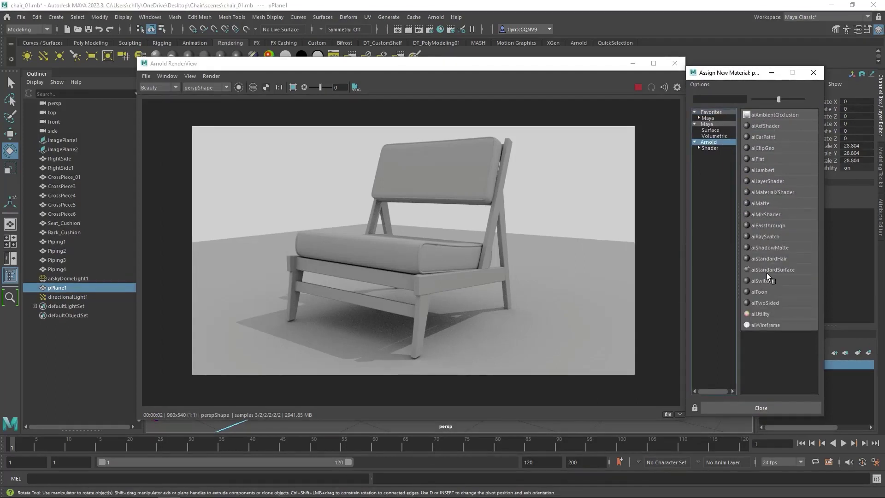
pyautogui.click(778, 270)
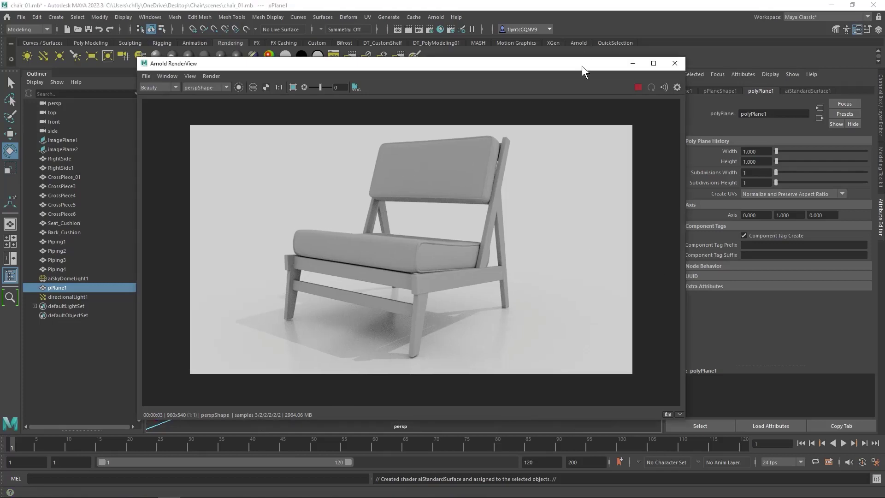
# - Move the RenderView aside and tumble the camera for a new angle on the reflective-floor render
pyautogui.moveTo(581, 66); pyautogui.dragTo(521, 73)
pyautogui.keyDown('alt'); pyautogui.moveTo(640, 270); pyautogui.dragTo(645, 272); pyautogui.keyUp('alt')
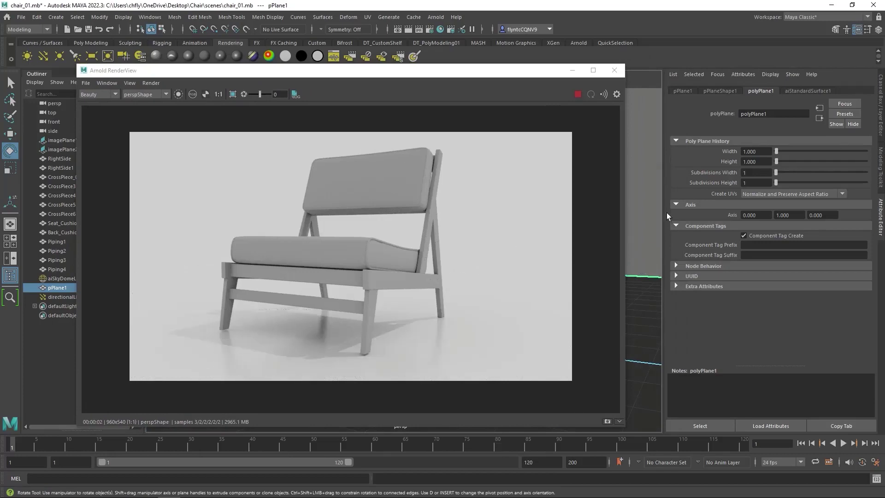
pyautogui.moveTo(637, 209)
pyautogui.keyDown('alt'); pyautogui.mouseDown()
pyautogui.moveTo(652, 217)
pyautogui.moveTo(639, 216)
pyautogui.mouseUp(); pyautogui.keyUp('alt')
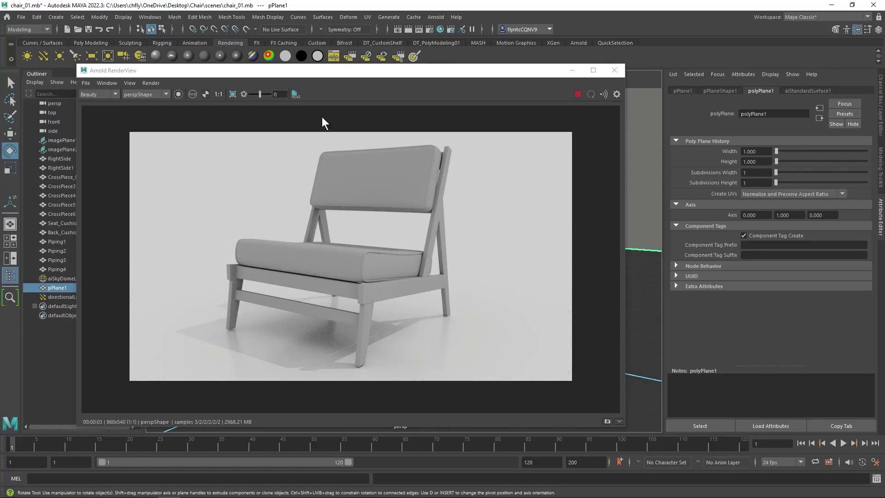
pyautogui.moveTo(382, 71); pyautogui.dragTo(378, 81)
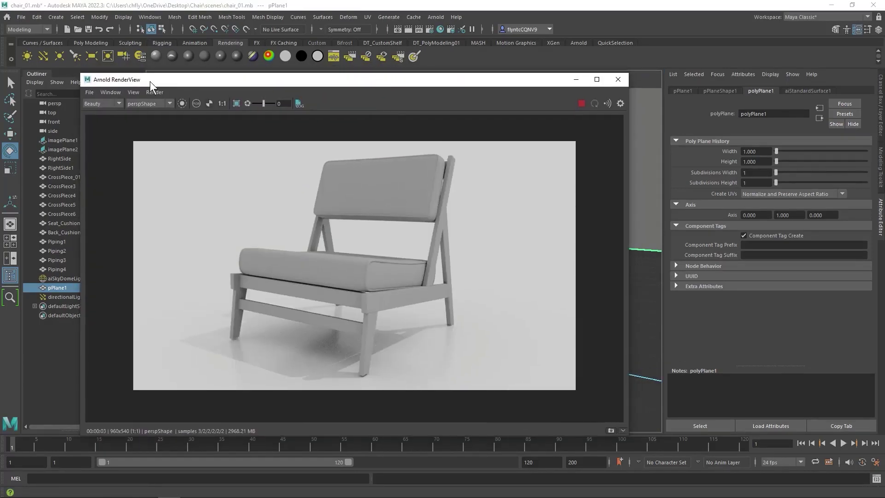
pyautogui.click(90, 93)
pyautogui.moveTo(155, 91)
pyautogui.click(176, 79)
pyautogui.moveTo(330, 76)
pyautogui.mouseDown()
pyautogui.moveTo(316, 76)
pyautogui.moveTo(323, 79)
pyautogui.mouseUp()
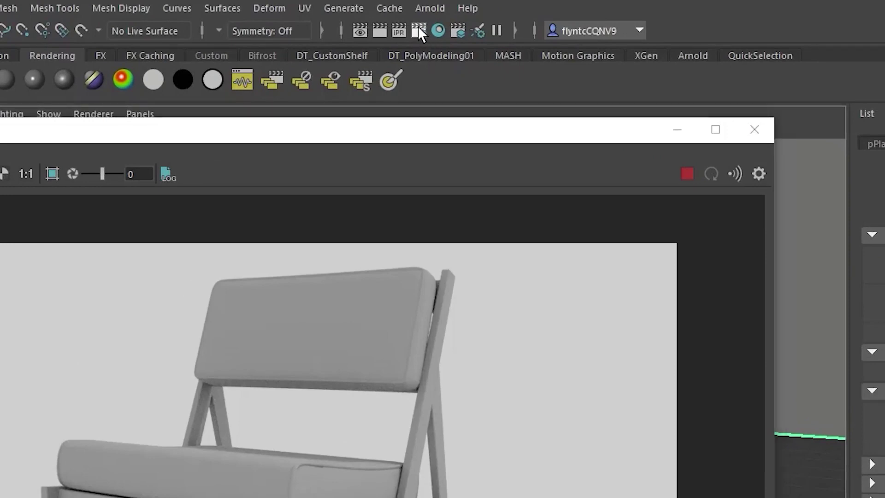
# - In Render Settings, keep Arnold Renderer and set the image format to jpeg
pyautogui.click(417, 27)
pyautogui.moveTo(391, 78); pyautogui.dragTo(388, 74)
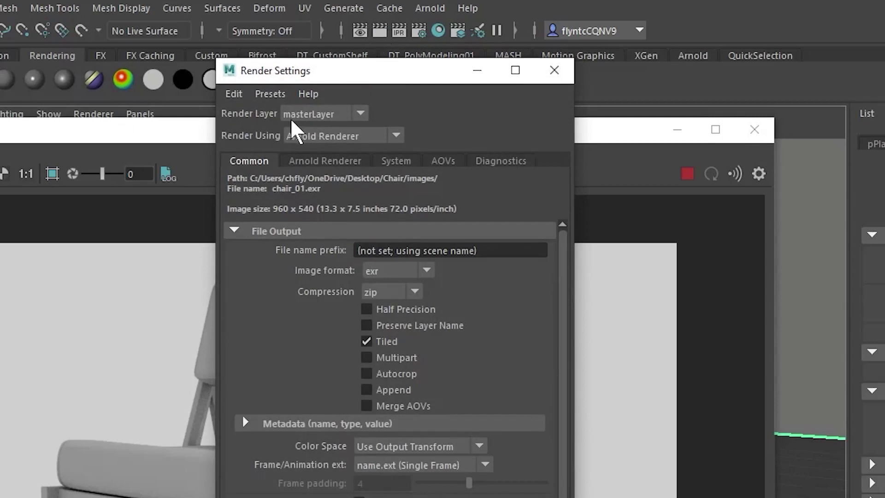
pyautogui.click(396, 135)
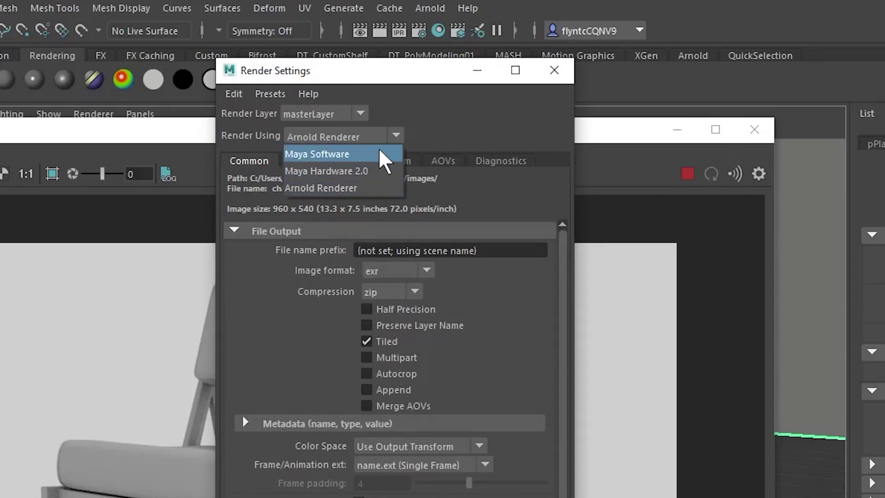
pyautogui.click(364, 187)
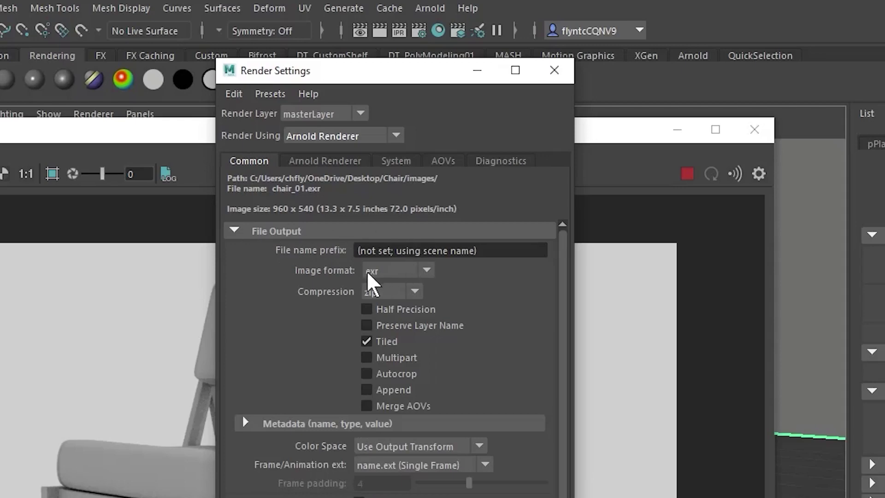
pyautogui.click(426, 269)
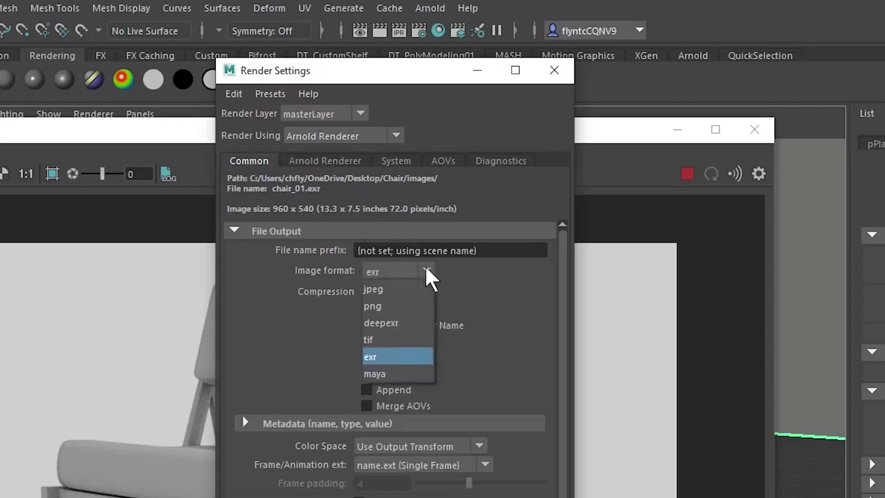
pyautogui.click(407, 291)
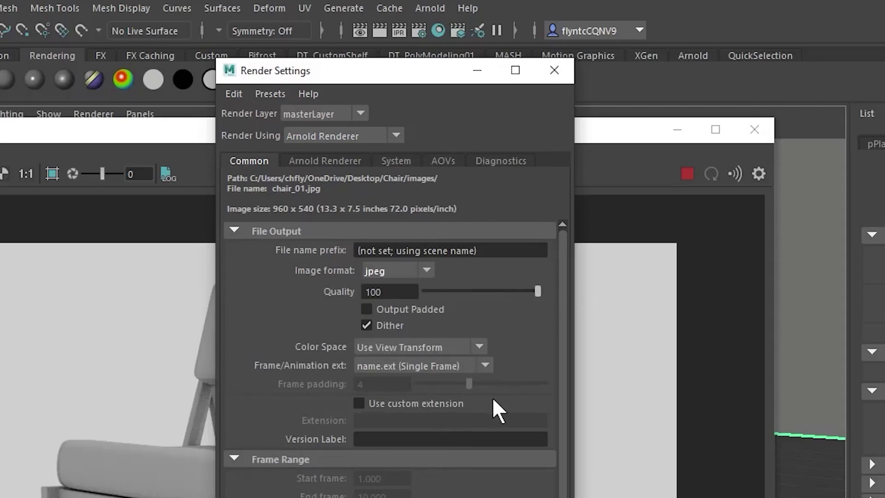
# - Choose the HD_720 image size preset for 1280x720 output
pyautogui.scroll(-5, 491, 397)
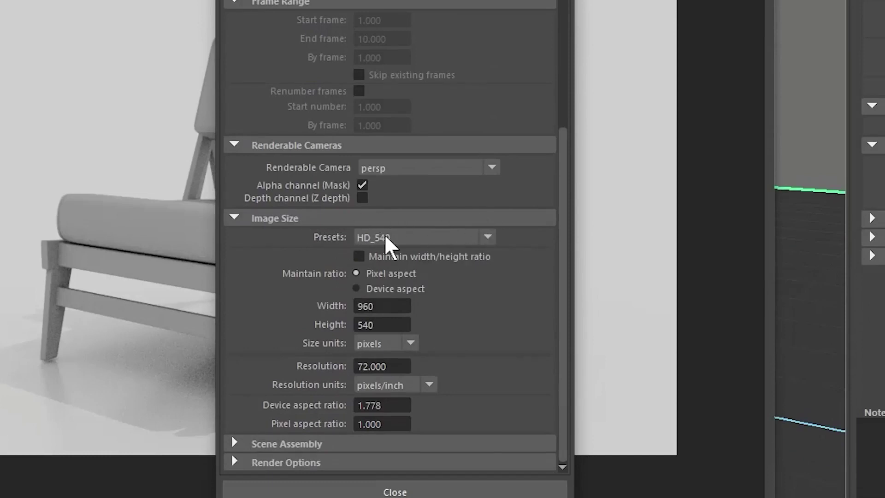
pyautogui.click(487, 237)
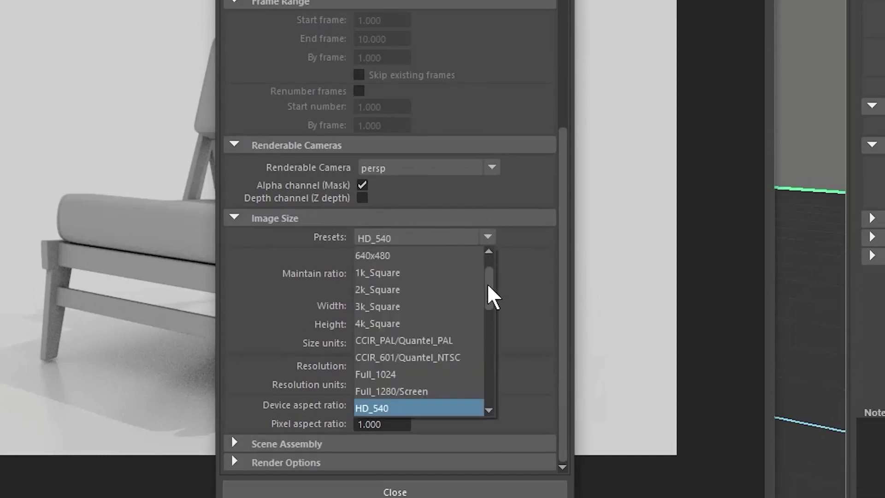
pyautogui.moveTo(487, 283); pyautogui.dragTo(488, 296)
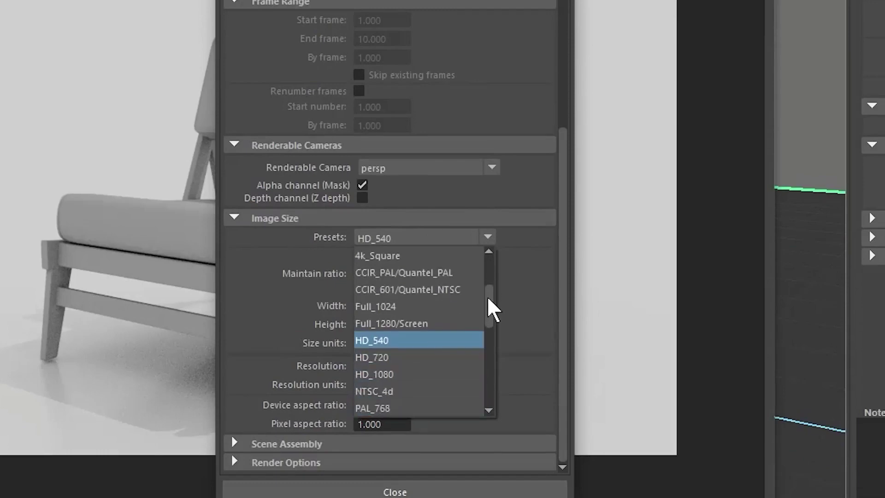
pyautogui.click(439, 354)
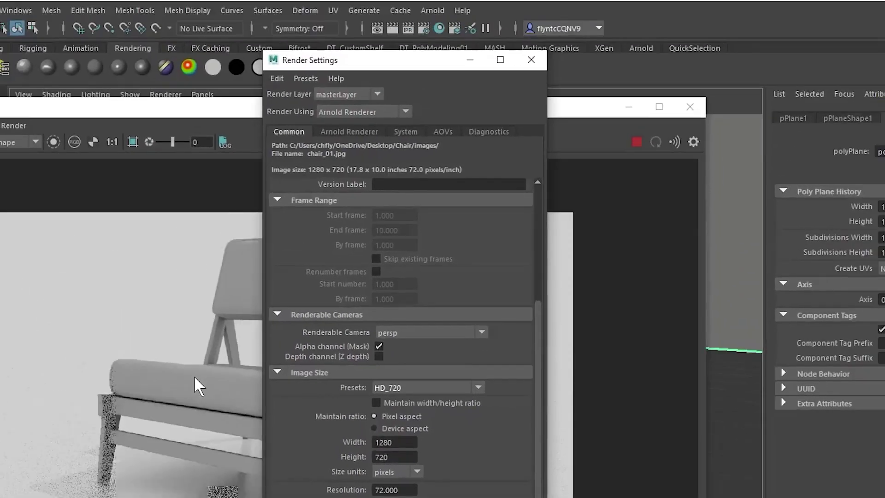
pyautogui.moveTo(372, 65); pyautogui.dragTo(545, 69)
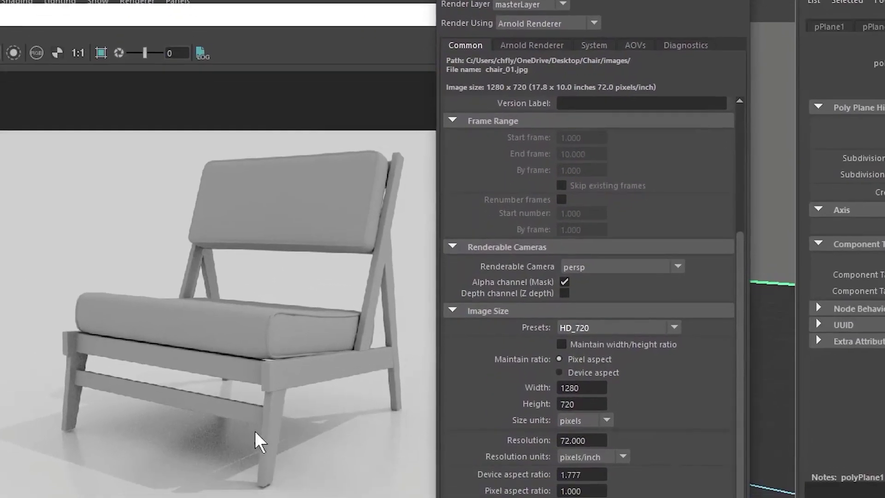
pyautogui.scroll(-3, 231, 429)
pyautogui.scroll(8, 231, 429)
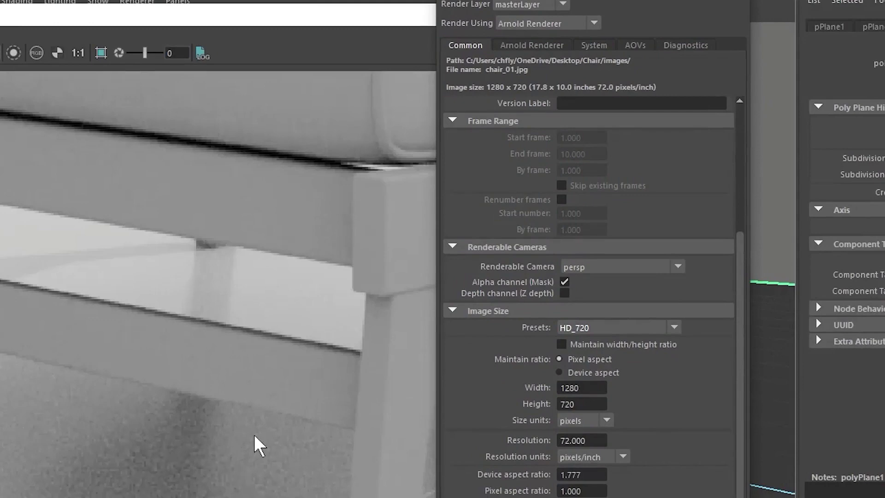
pyautogui.scroll(-4, 253, 435)
pyautogui.scroll(-2, 253, 435)
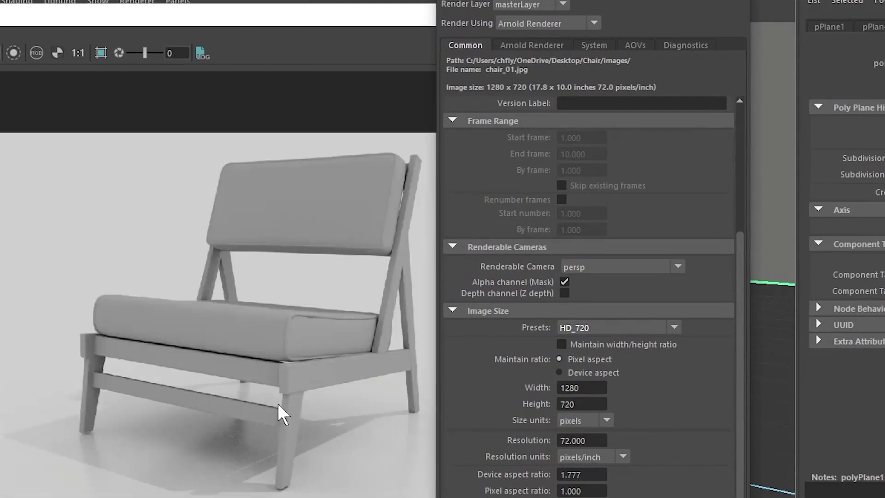
# - In the Arnold Renderer sampling settings, set Diffuse to 4 and Camera (AA) to 4
pyautogui.click(525, 45)
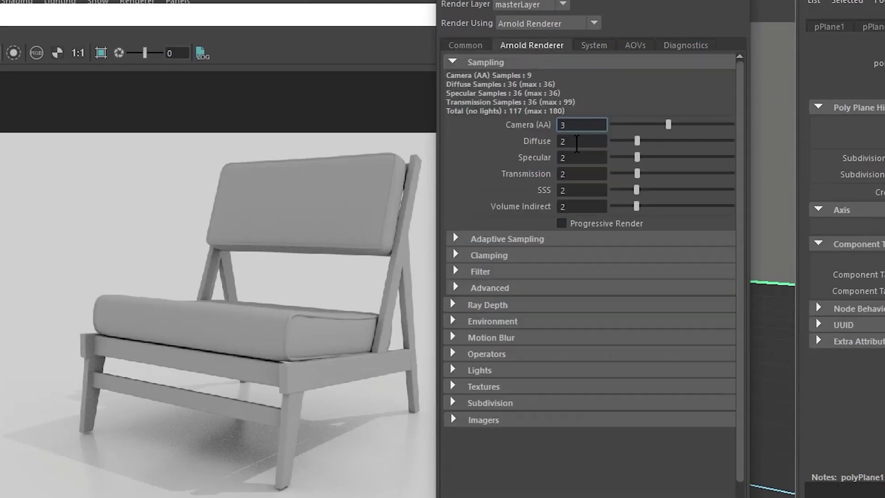
pyautogui.click(573, 142)
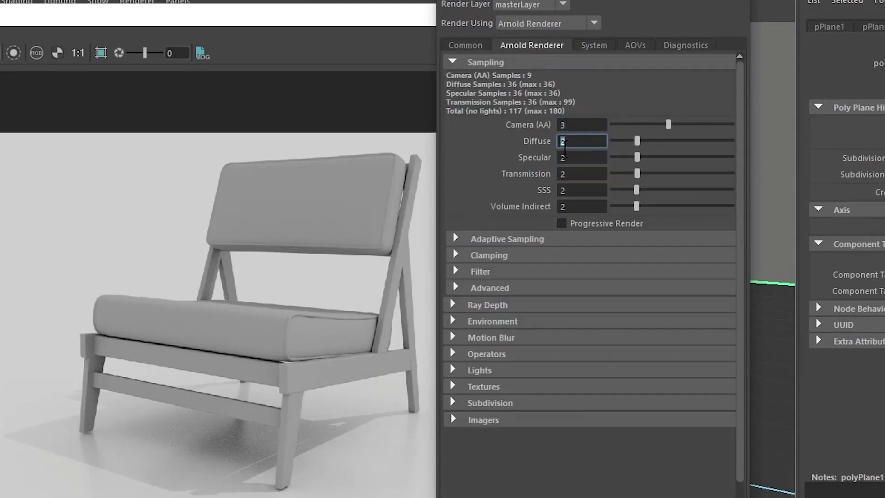
pyautogui.write('4')
pyautogui.press('Return')
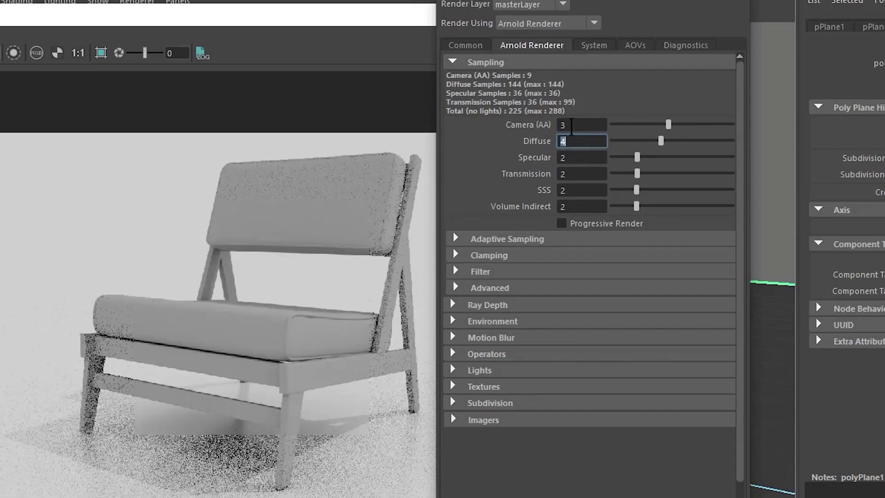
pyautogui.click(571, 124)
pyautogui.write('4')
pyautogui.press('Return')
# - Move Render Settings off the render view and zoom and pan to check the chair legs for noise
pyautogui.moveTo(569, 1); pyautogui.dragTo(884, 19)
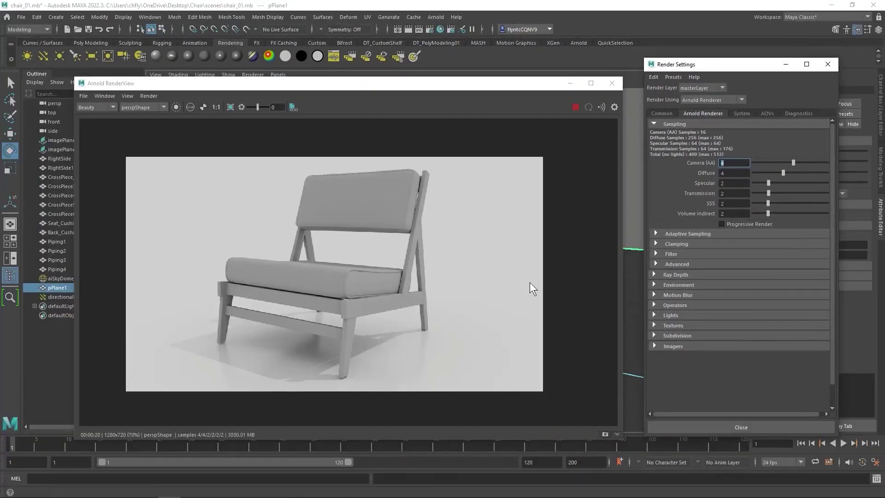
pyautogui.scroll(2, 280, 280)
pyautogui.scroll(-3, 308, 246)
pyautogui.scroll(7, 329, 268)
pyautogui.moveTo(329, 283); pyautogui.dragTo(394, 281, button='middle')
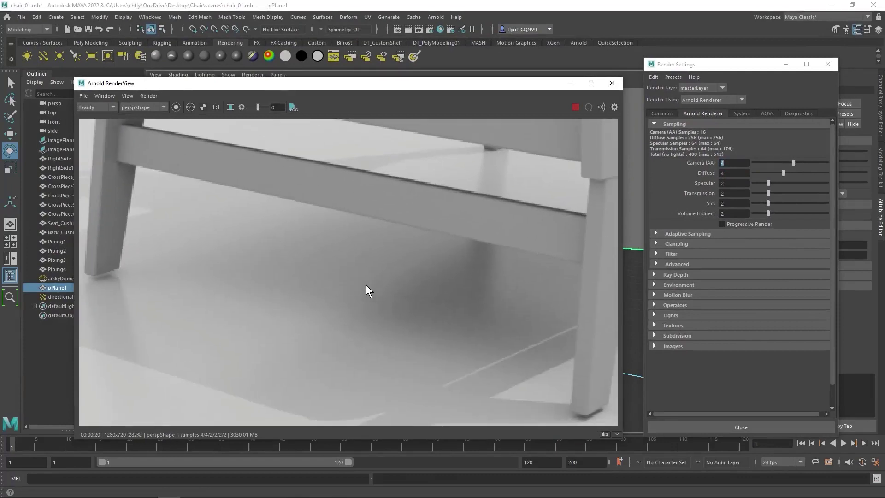
pyautogui.scroll(-6, 366, 284)
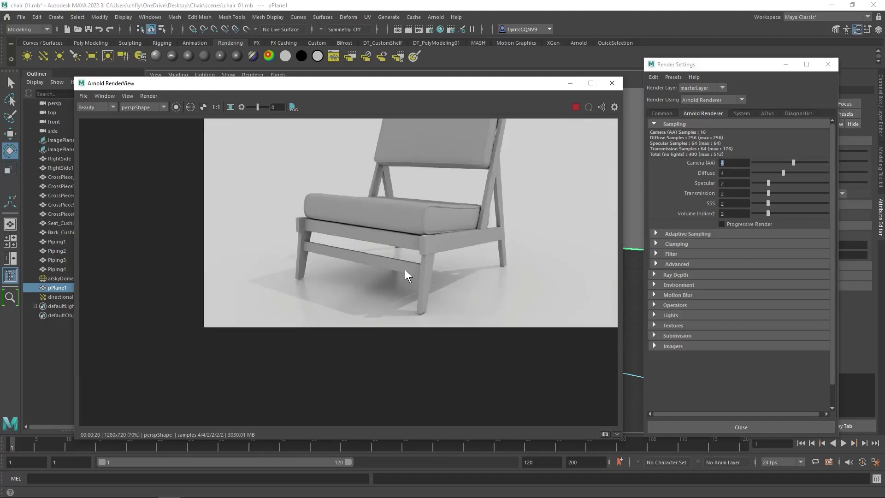
# - Fit the render back into its view and close the Render Settings window
pyautogui.press('f')
pyautogui.moveTo(495, 88); pyautogui.dragTo(511, 84)
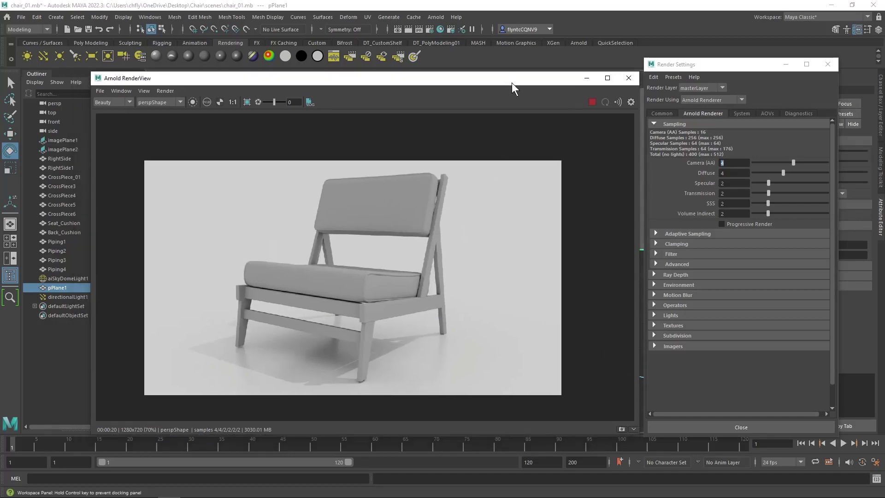
pyautogui.click(827, 64)
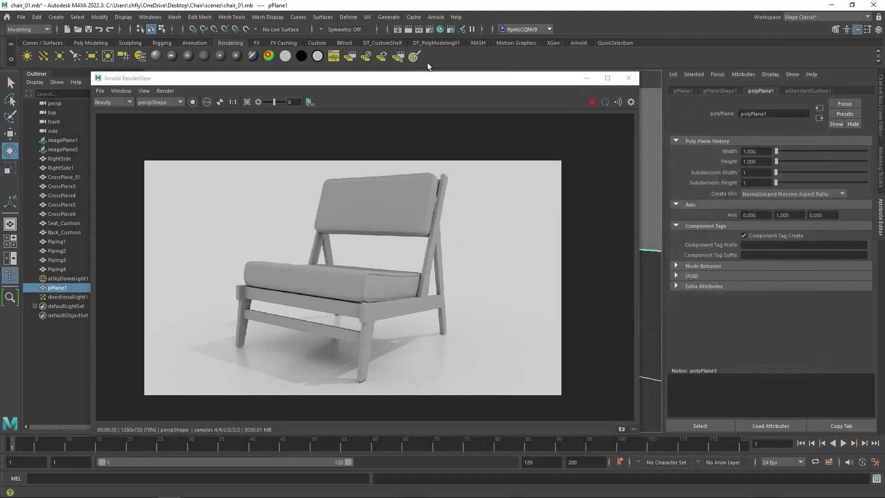
pyautogui.moveTo(437, 79); pyautogui.dragTo(454, 76)
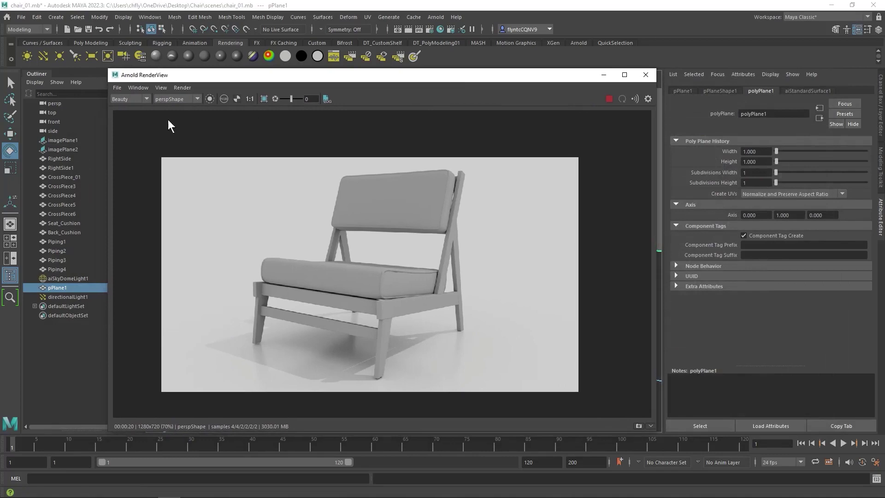
# - Save the displayed render as 'ChairRender_01' in the Chair images folder
pyautogui.click(116, 87)
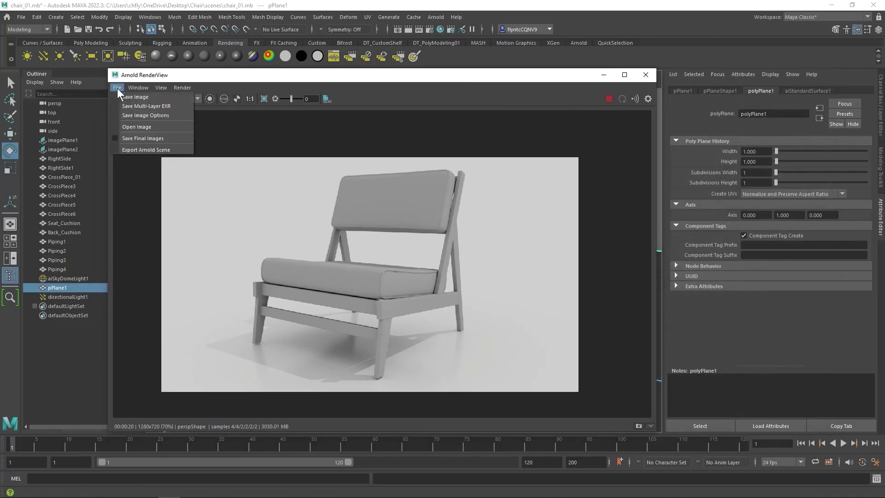
pyautogui.click(156, 96)
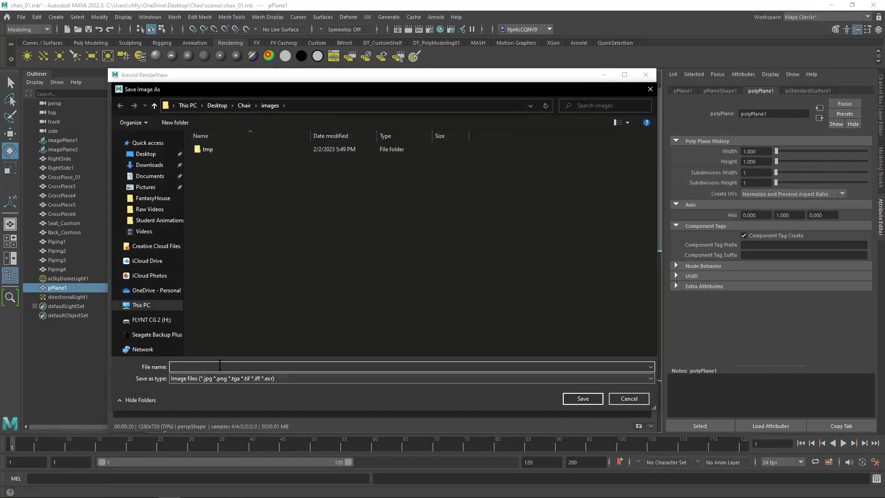
pyautogui.write('Chai')
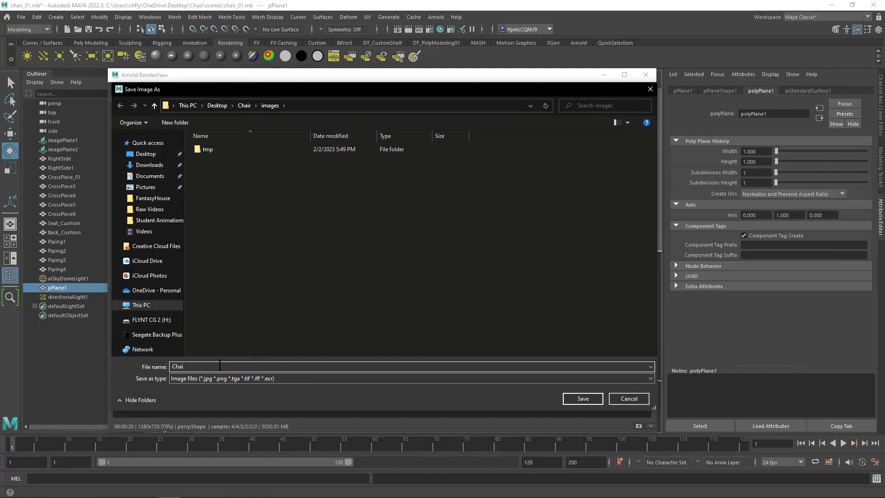
pyautogui.write('rRender_01')
pyautogui.click(583, 398)
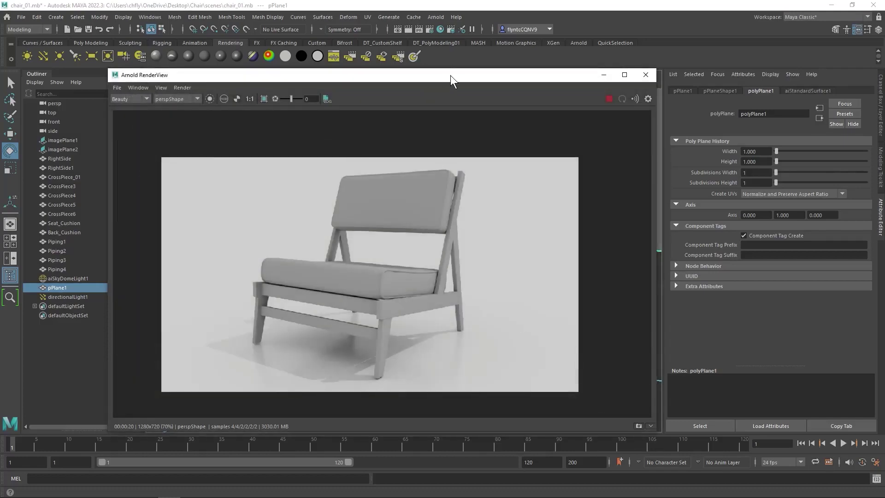
# - Close the Arnold RenderView window and save chair_01.mb with Ctrl+S
pyautogui.click(645, 74)
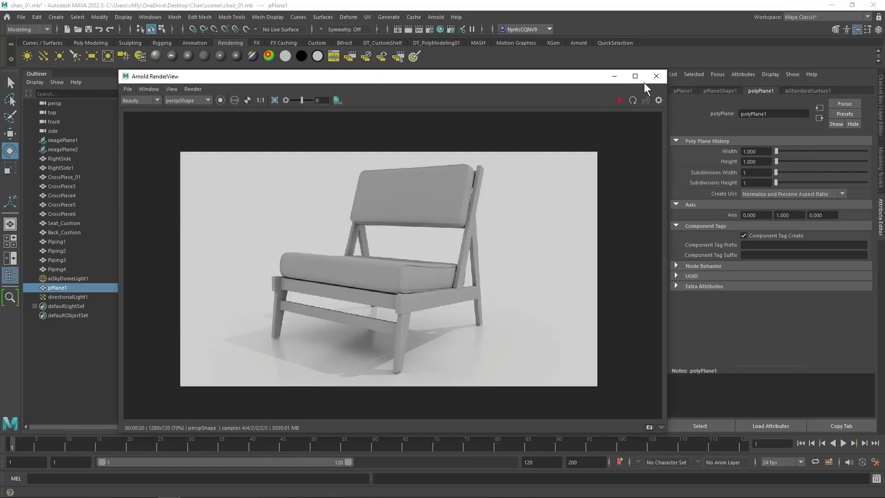
pyautogui.click(655, 76)
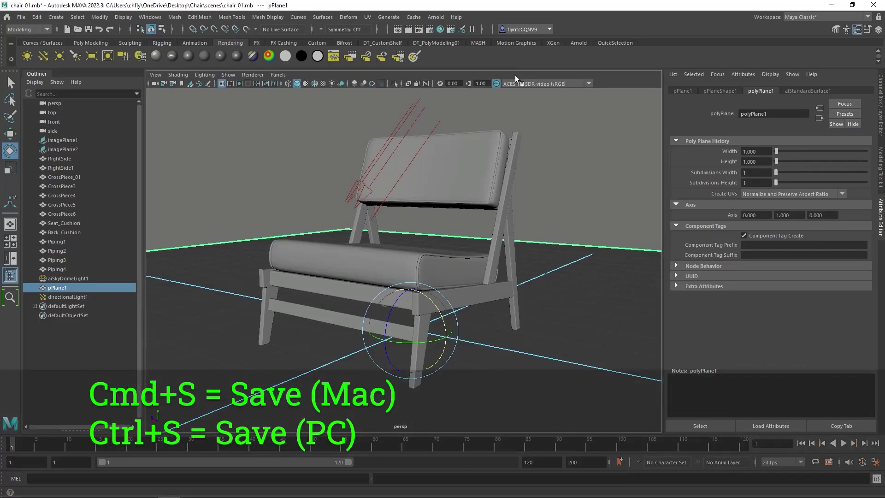
pyautogui.hotkey('ctrl', 's')
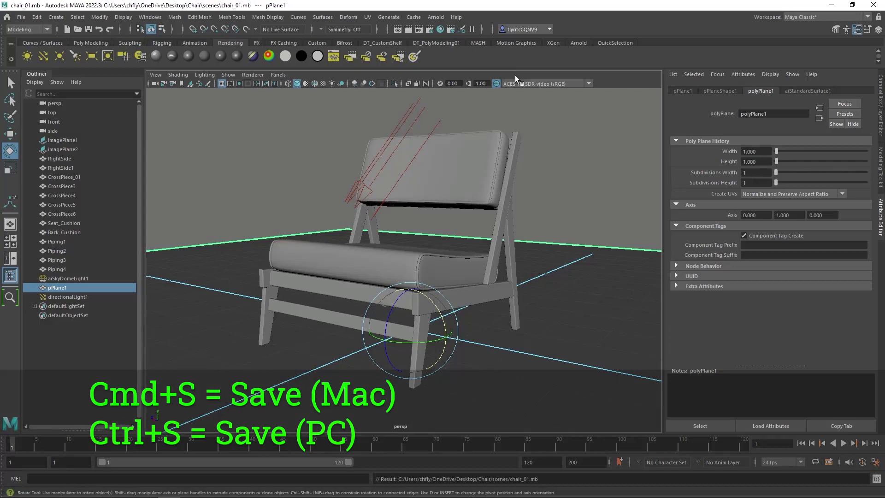